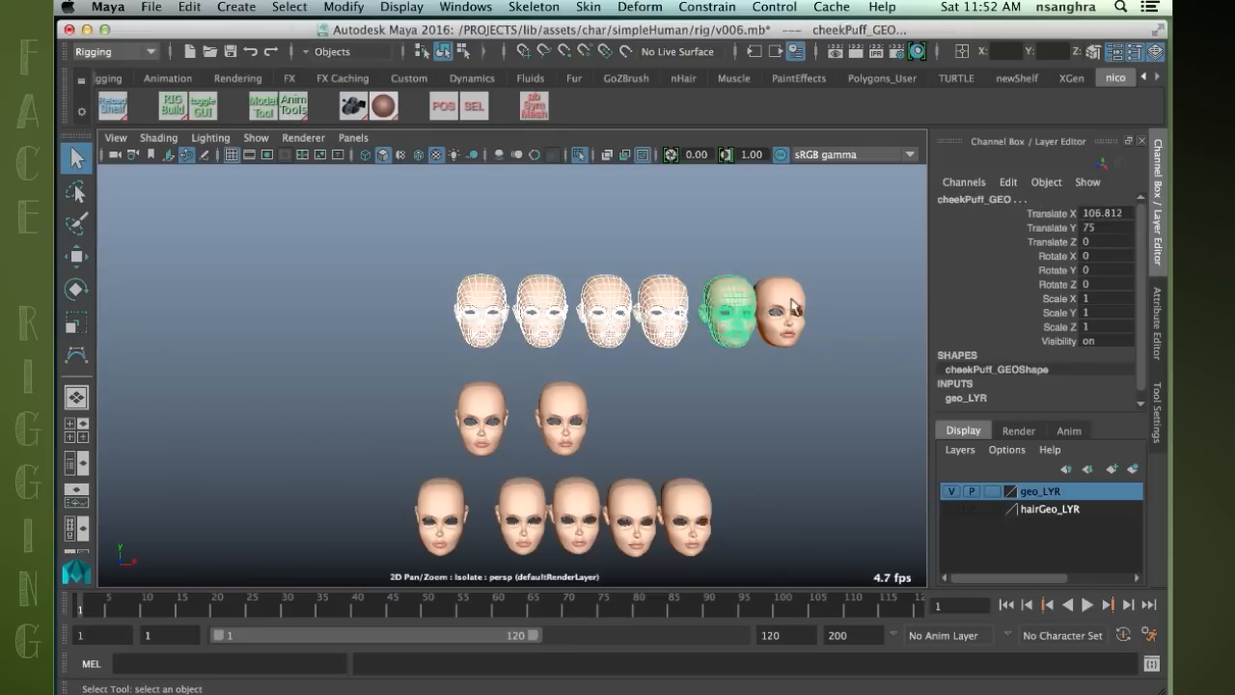
# Stack m_anchorTweak_JNT and r_templeTweak_JNT into a neat column feeding skinCluster31
pyautogui.click(640, 7)
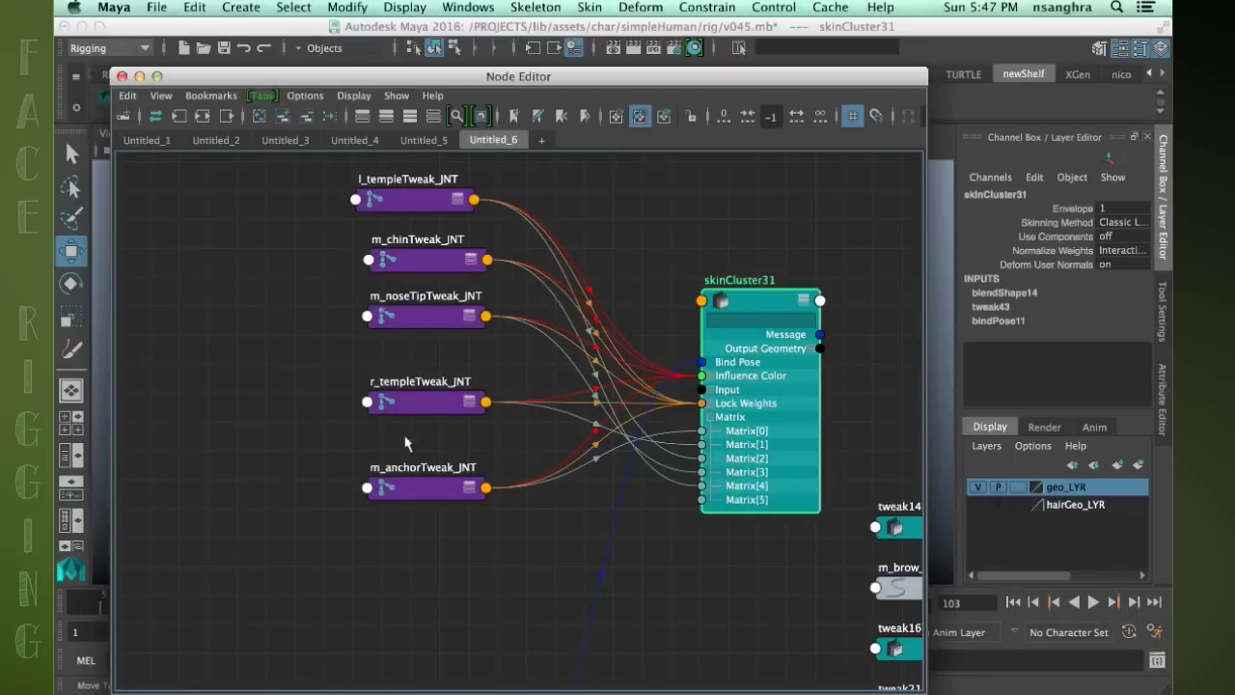
pyautogui.moveTo(423, 486); pyautogui.dragTo(256, 369)
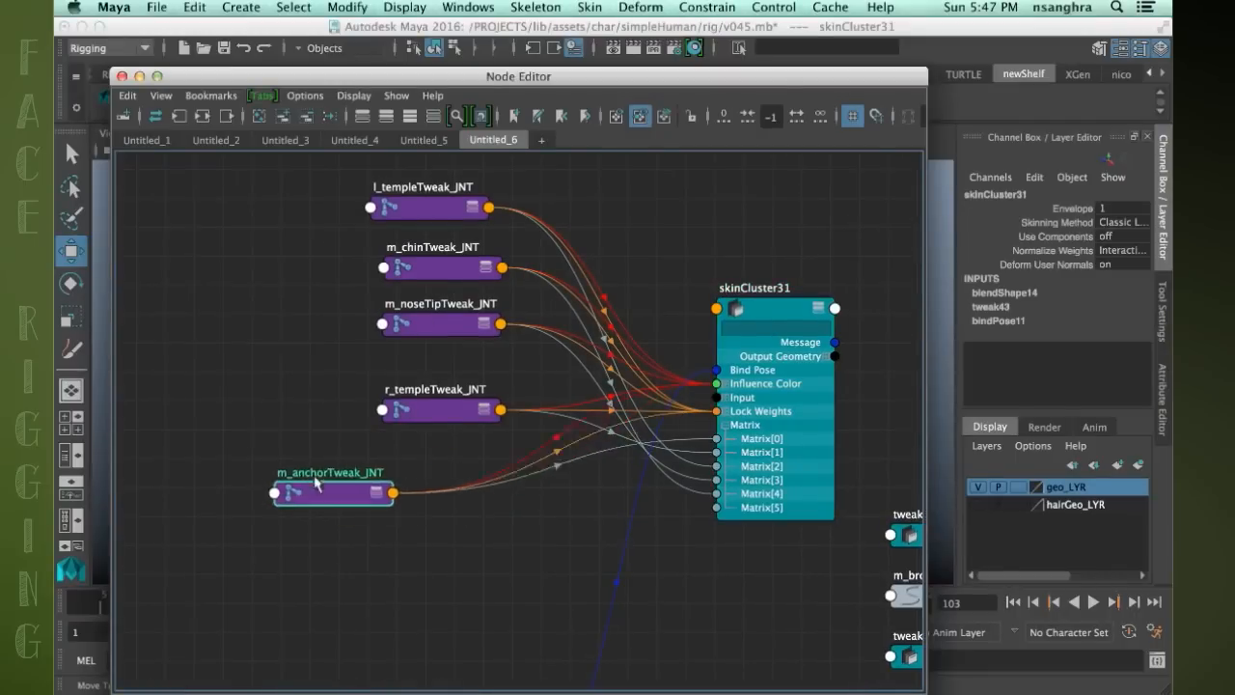
pyautogui.moveTo(435, 410); pyautogui.dragTo(439, 405)
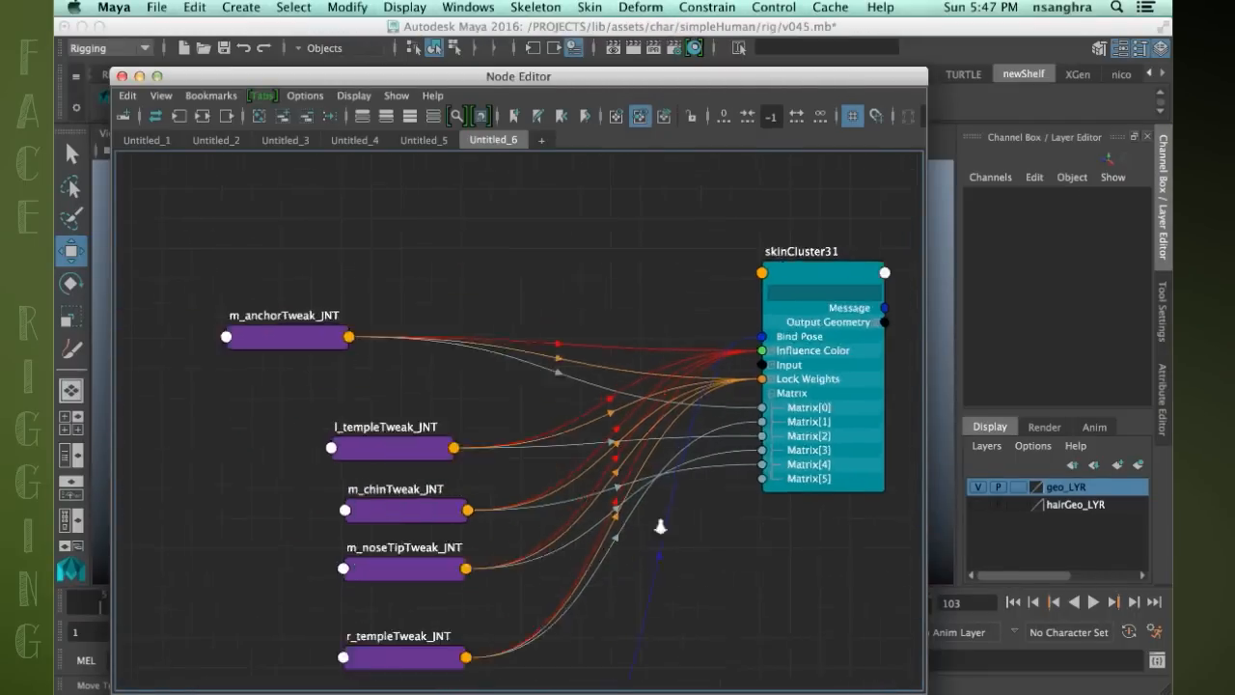
pyautogui.scroll(-3, 741, 454)
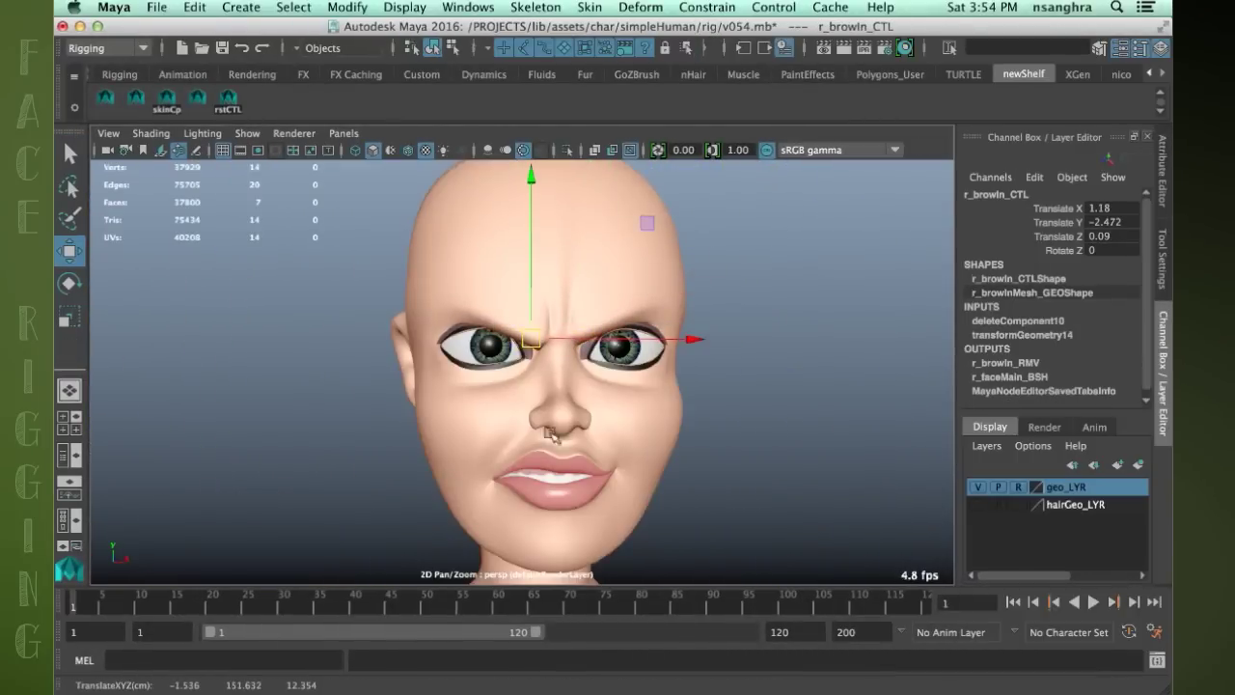
# Press the lips closed via Lip Seal on r_upLip_CTL and the left mouth corner control
pyautogui.click(563, 461)
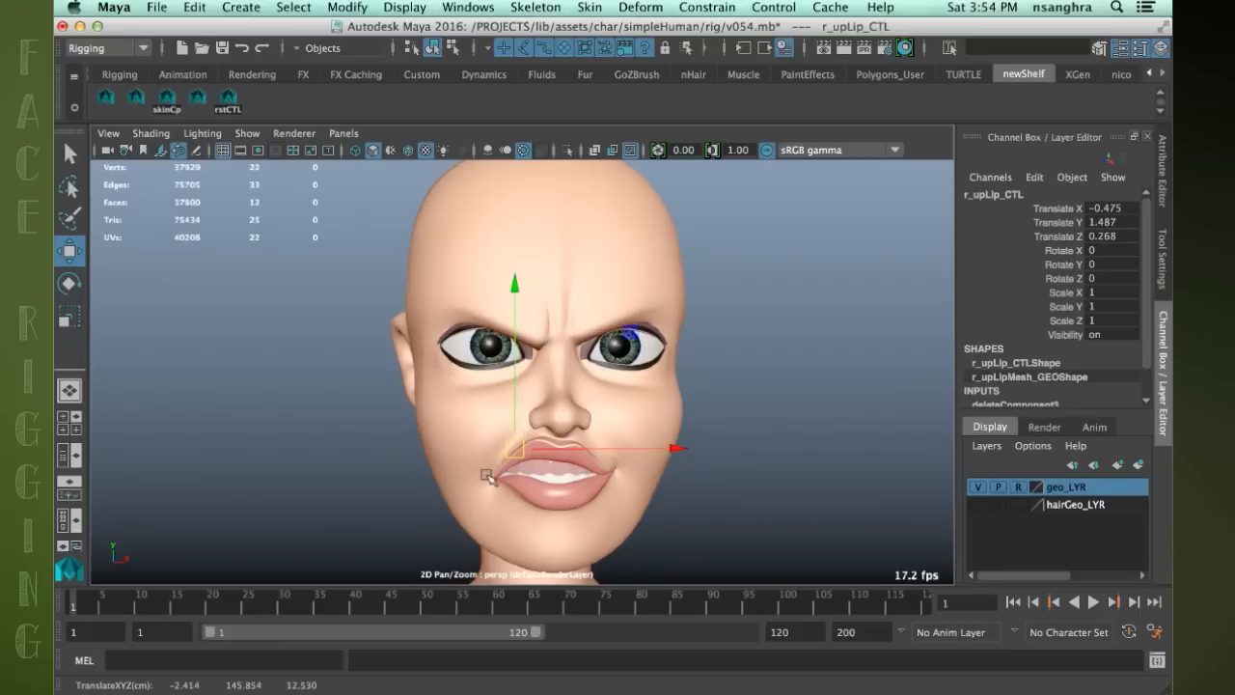
pyautogui.moveTo(618, 398); pyautogui.dragTo(648, 399, button='middle')
pyautogui.click(627, 471)
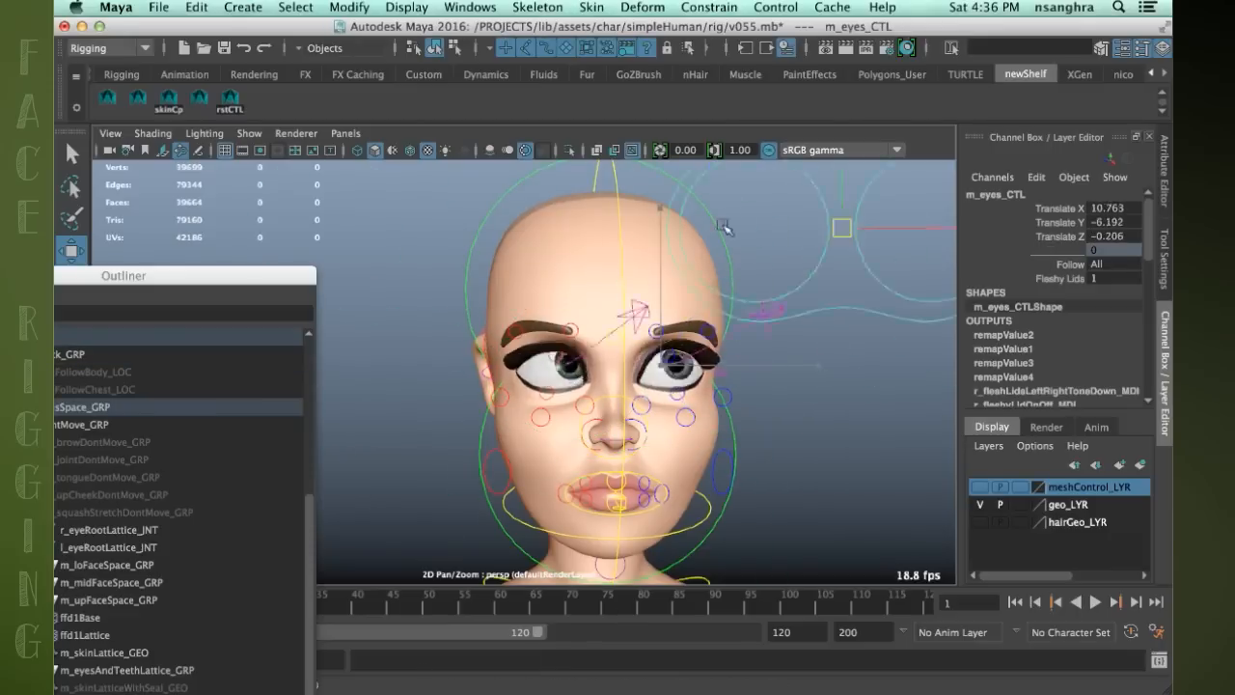
# Roll the eyes in Rotate Z and scrub Lip Seal on l_mouthCorner_CTL for a lopsided mouth
pyautogui.moveTo(714, 406); pyautogui.dragTo(765, 405, button='middle')
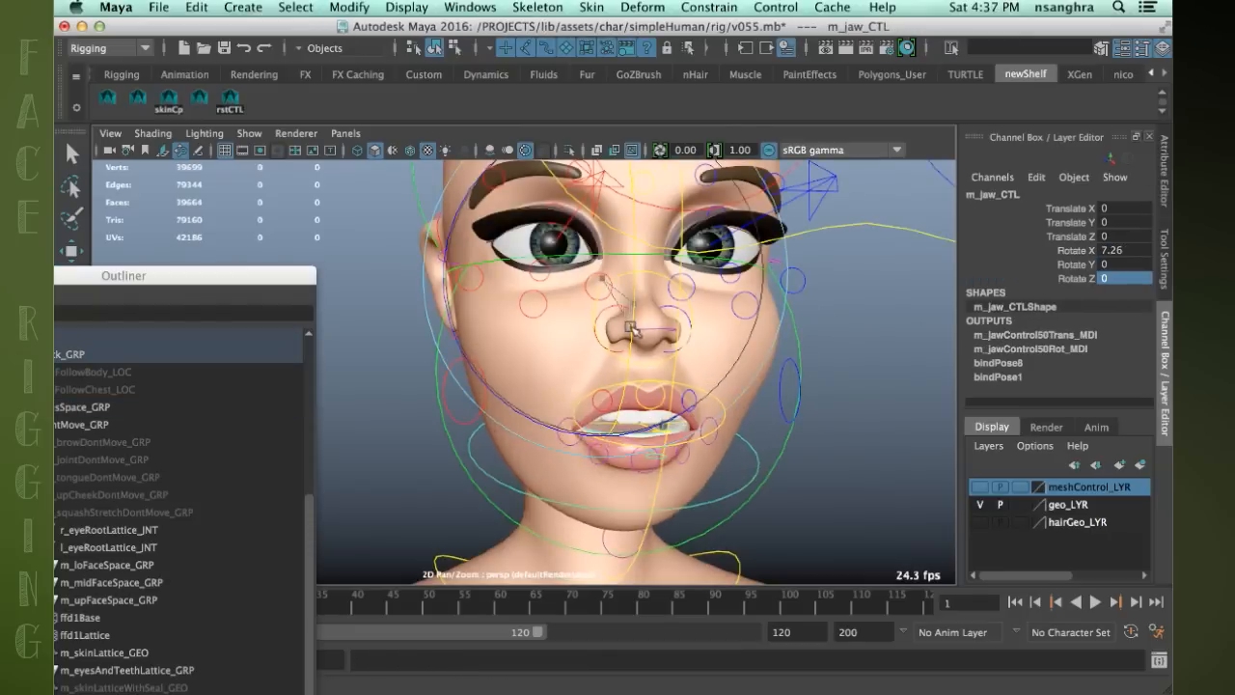
pyautogui.click(580, 454)
pyautogui.moveTo(739, 361); pyautogui.dragTo(772, 362, button='middle')
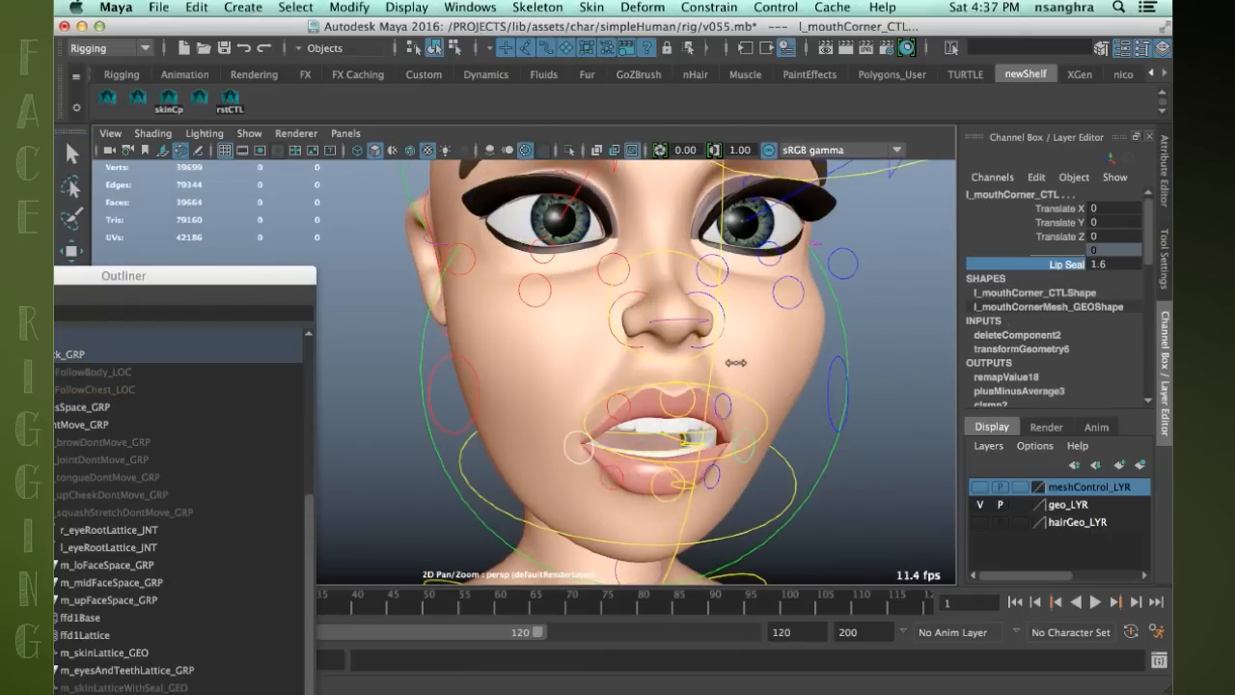